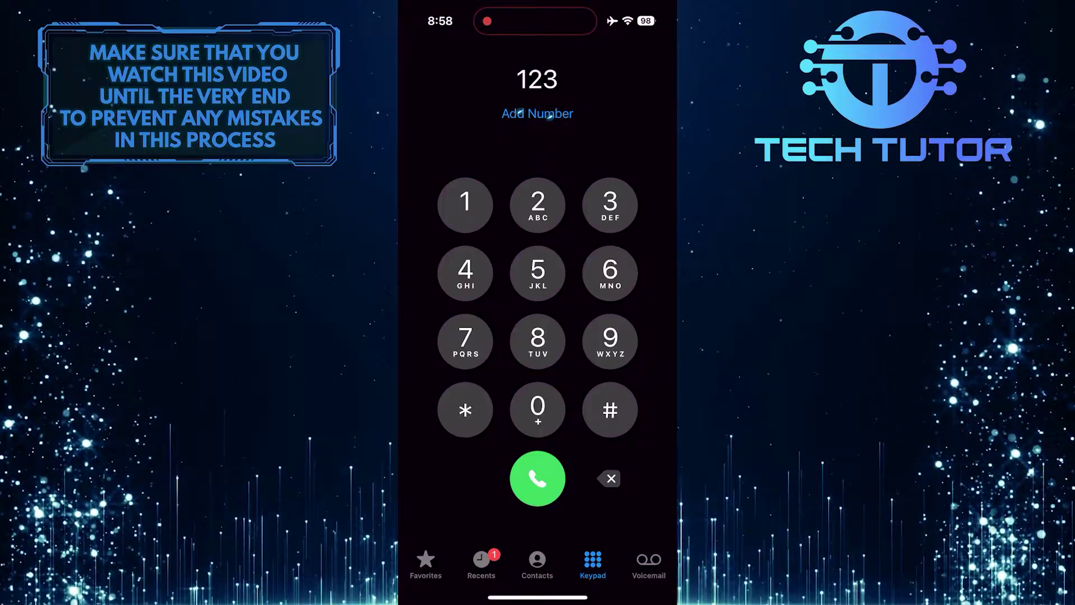
# Step: Save the dialled number 123 as a new contact with first name Buzzy, last name Example
pyautogui.click(537, 112)
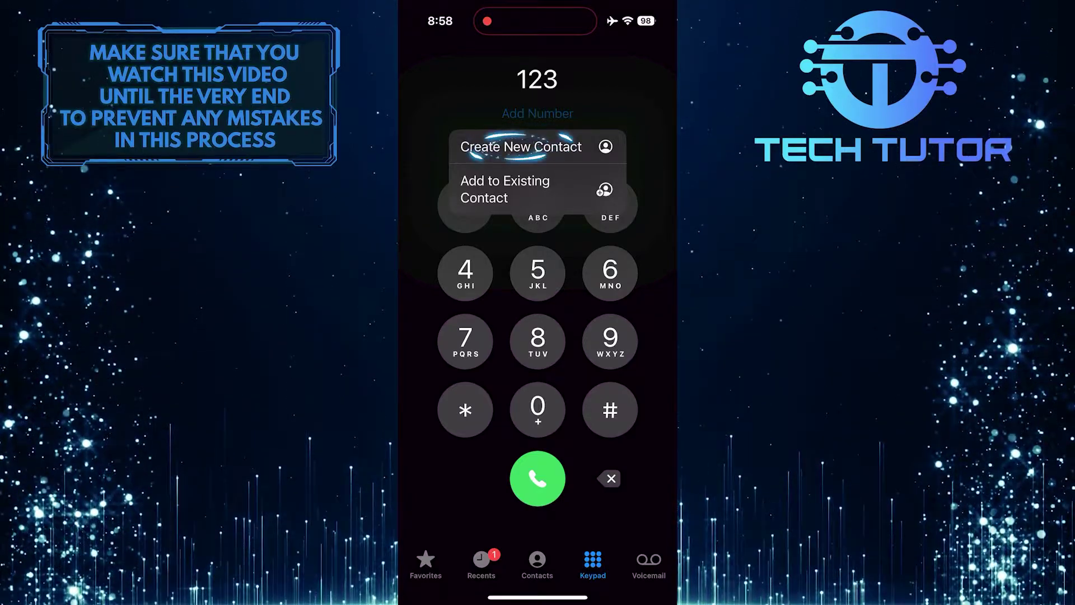
pyautogui.click(521, 146)
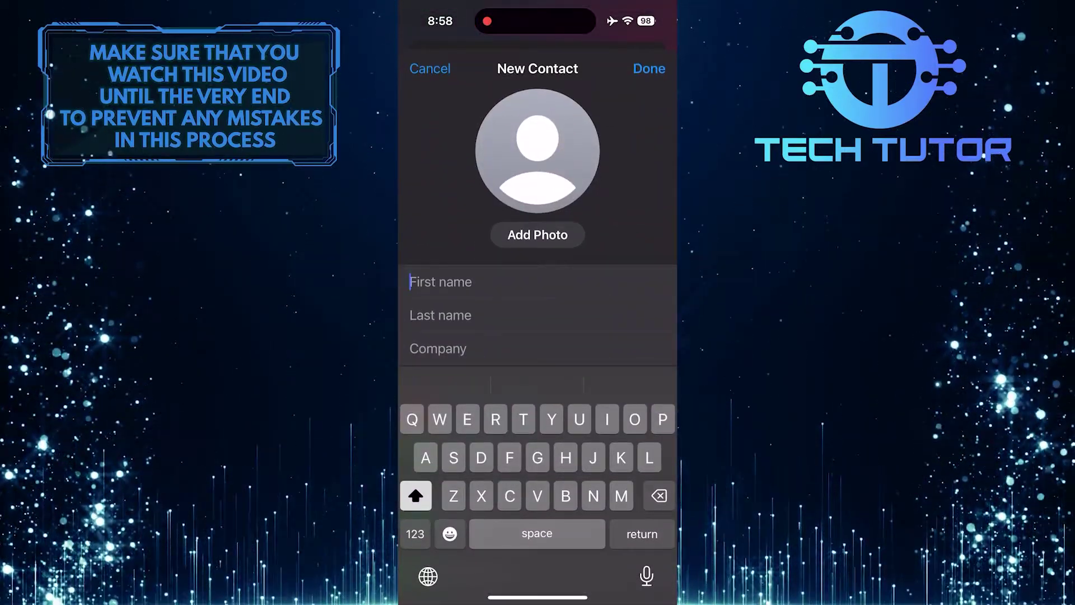
pyautogui.write('Bu')
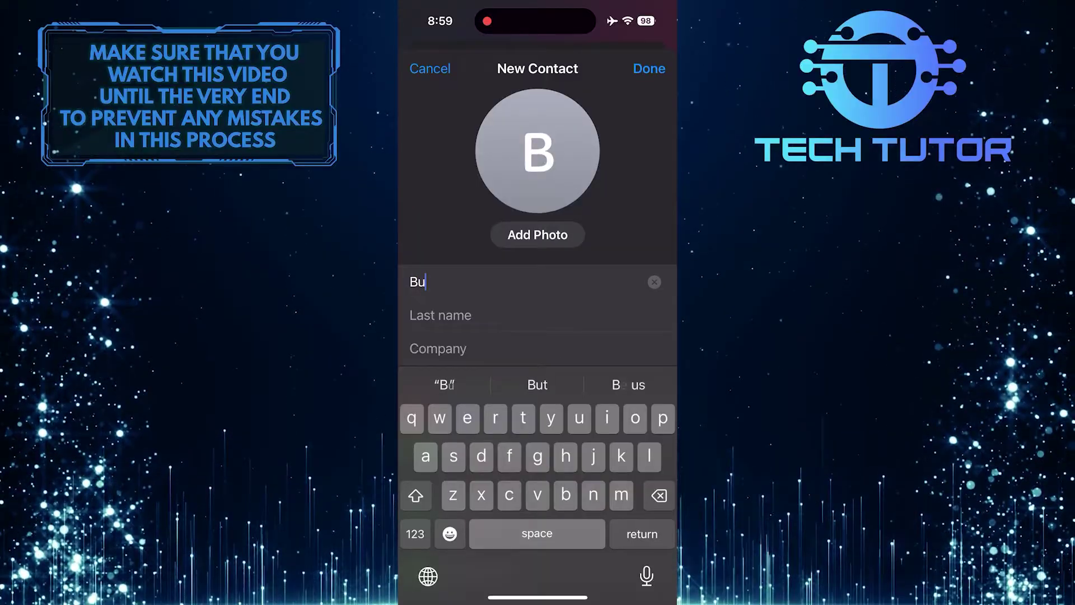
pyautogui.write('zzy')
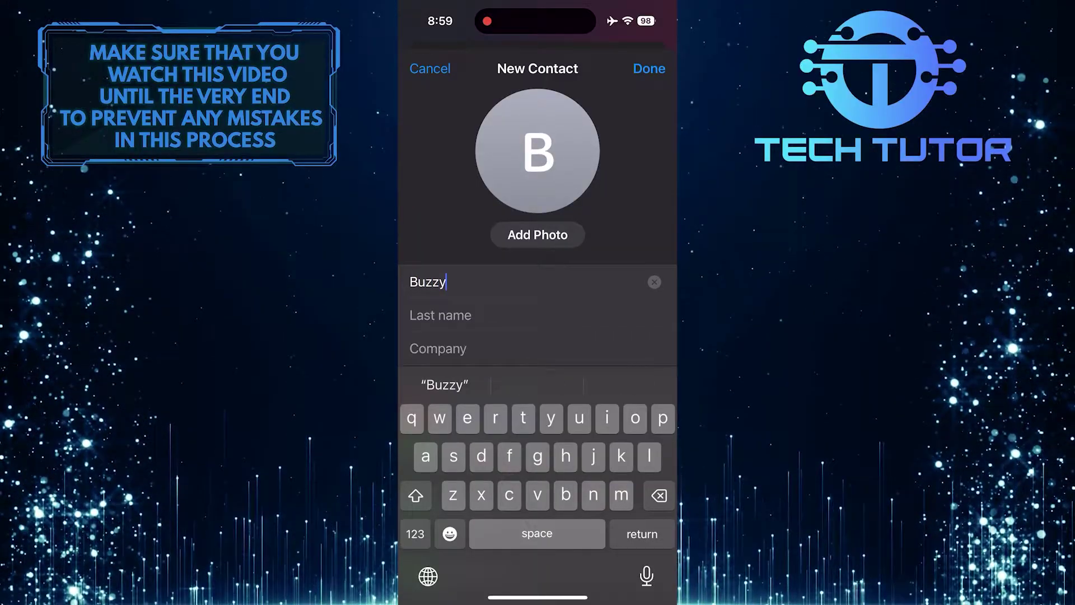
pyautogui.press('Return')
pyautogui.write('Exa')
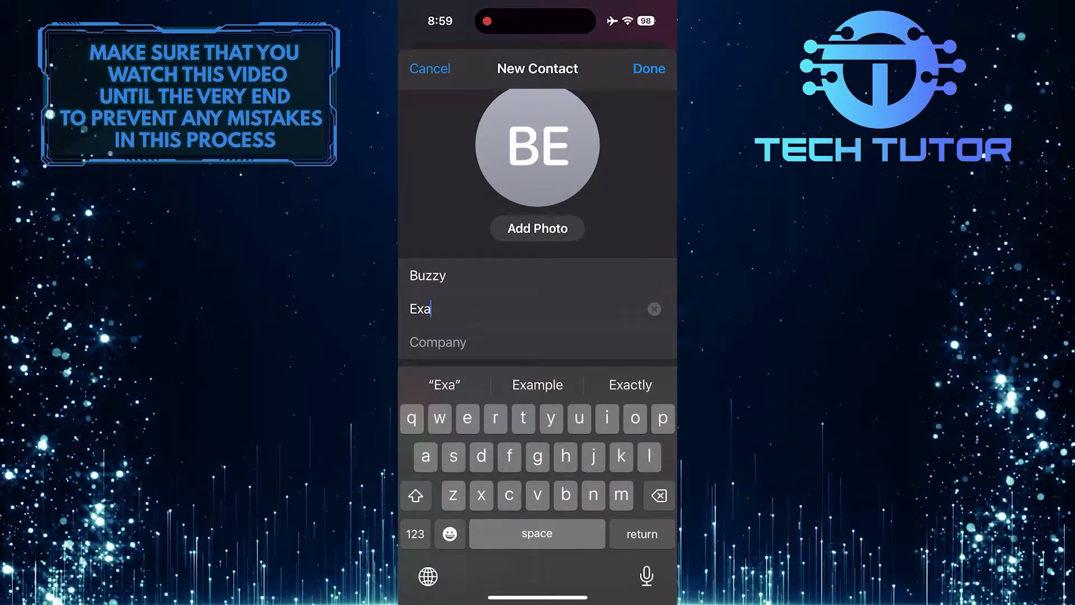
pyautogui.write('mple')
pyautogui.press('Return')
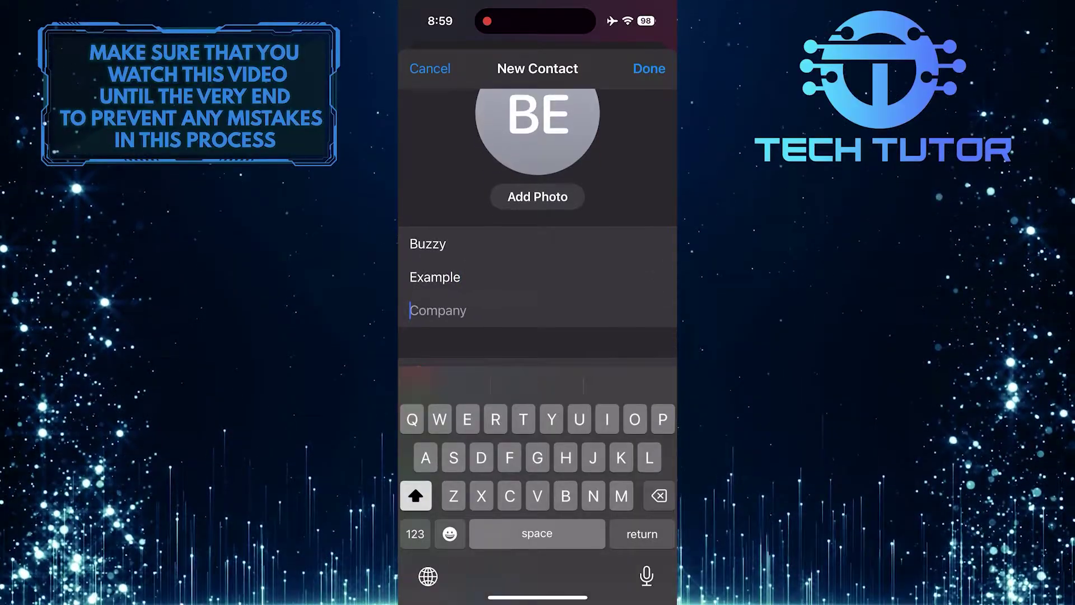
pyautogui.scroll(-2, 538, 336)
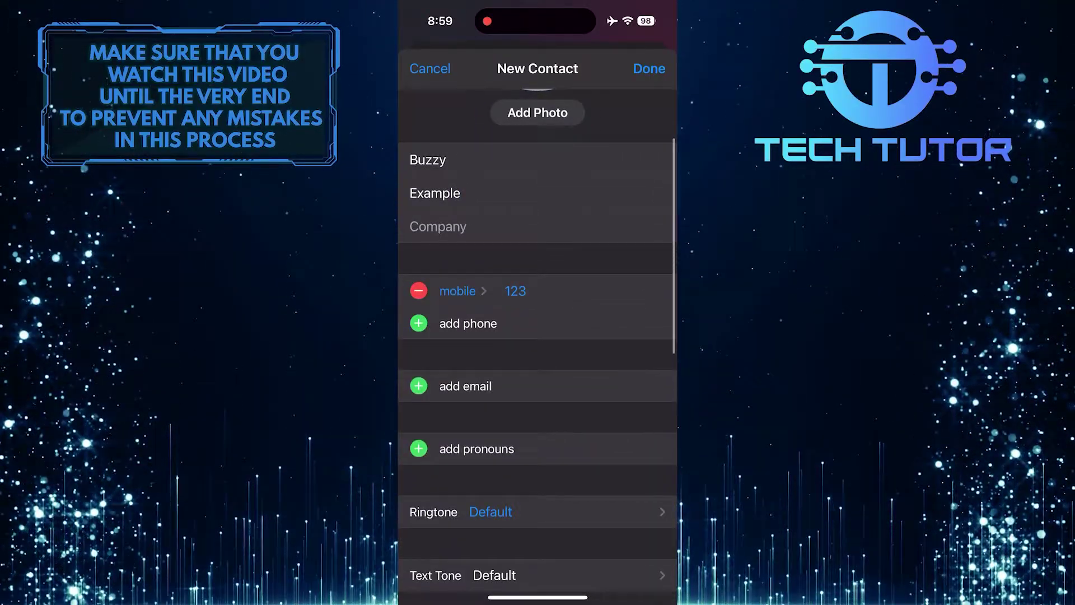
pyautogui.scroll(-1, 538, 336)
pyautogui.scroll(-3, 537, 336)
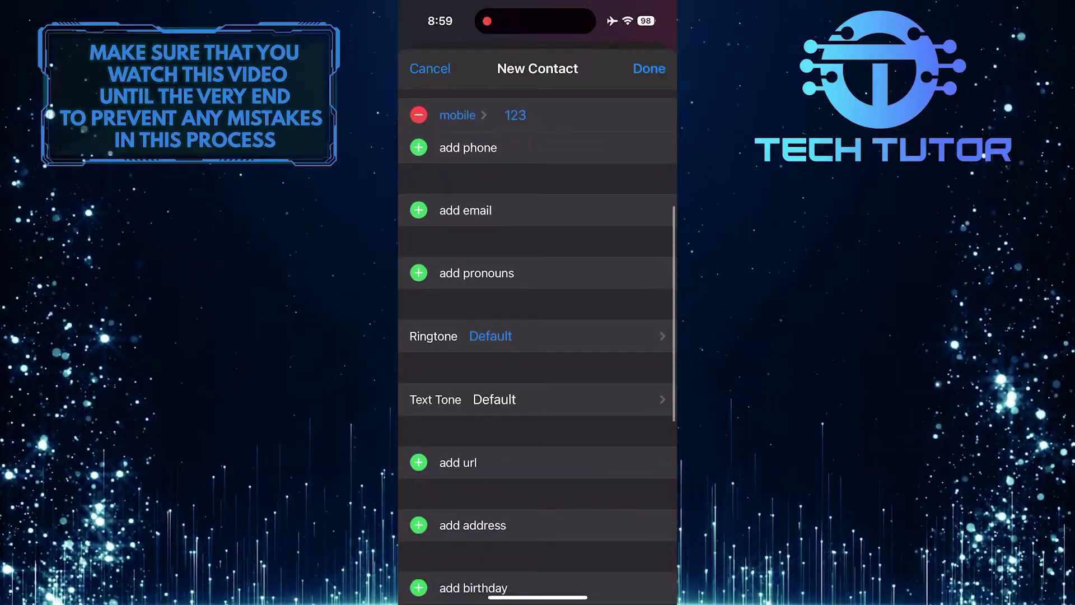
pyautogui.scroll(-2, 537, 336)
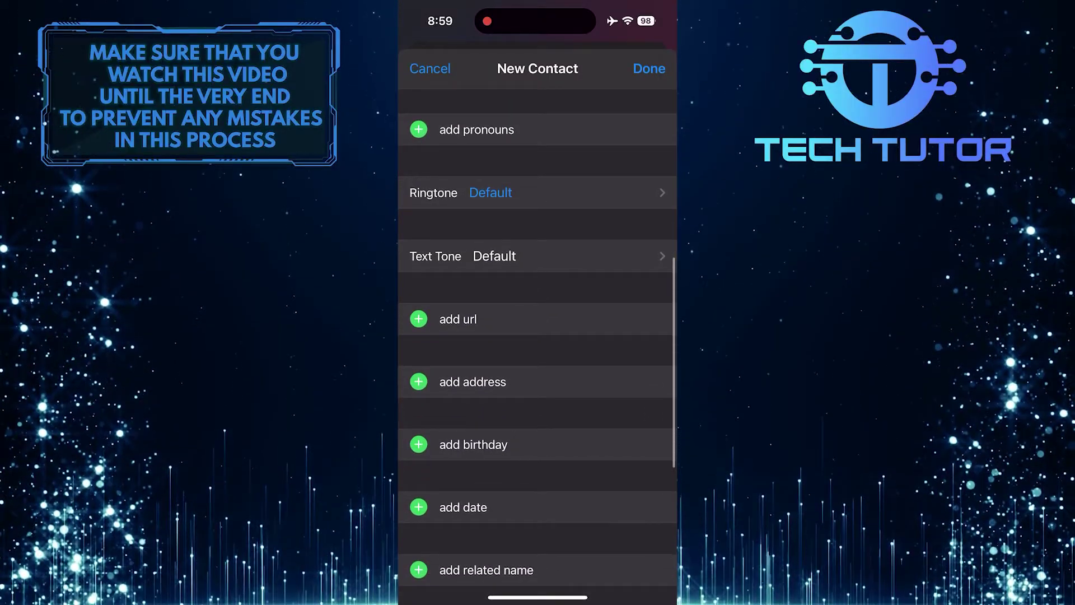
pyautogui.scroll(-2, 537, 336)
pyautogui.scroll(-2, 537, 337)
pyautogui.scroll(4, 537, 336)
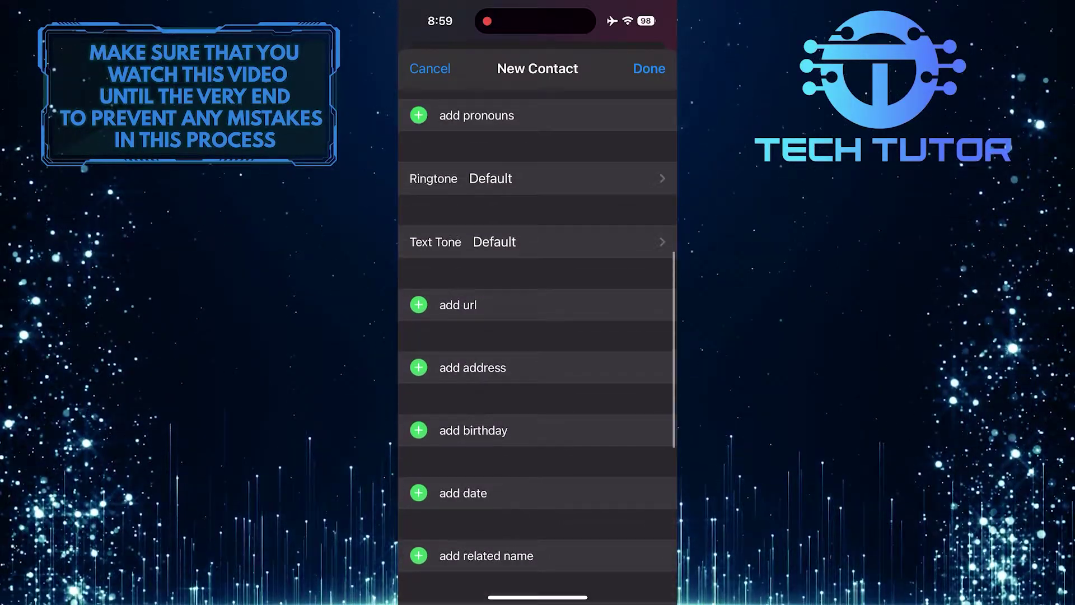
pyautogui.scroll(5, 537, 337)
pyautogui.scroll(2, 538, 336)
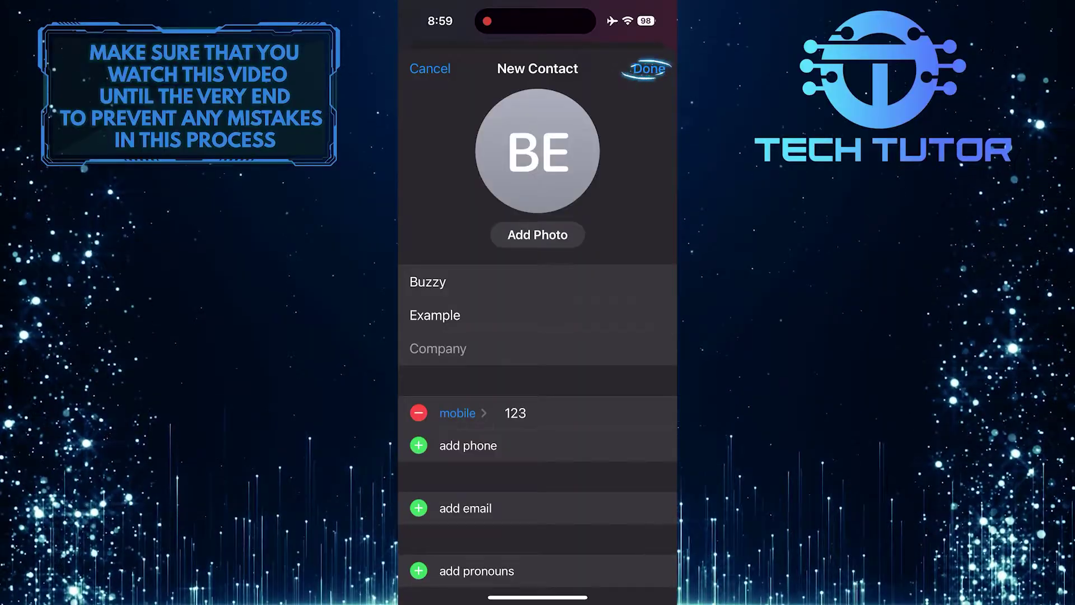
pyautogui.click(648, 68)
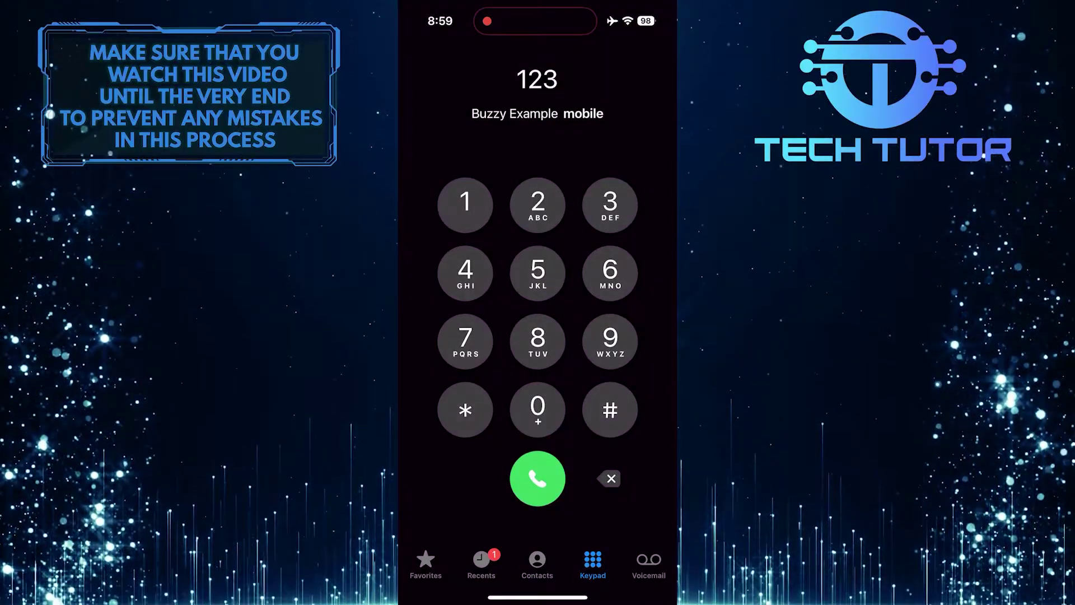
# Step: Search the Shortcuts gallery for 'Qr code' and add the Make QR Code shortcut
pyautogui.moveTo(538, 597); pyautogui.dragTo(538, 379)
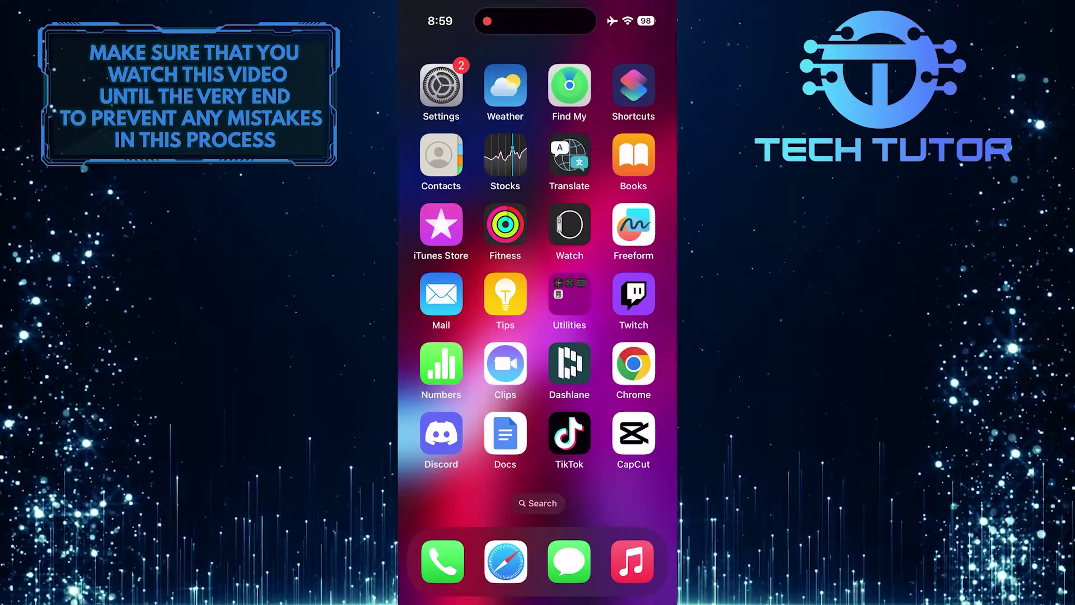
pyautogui.click(633, 85)
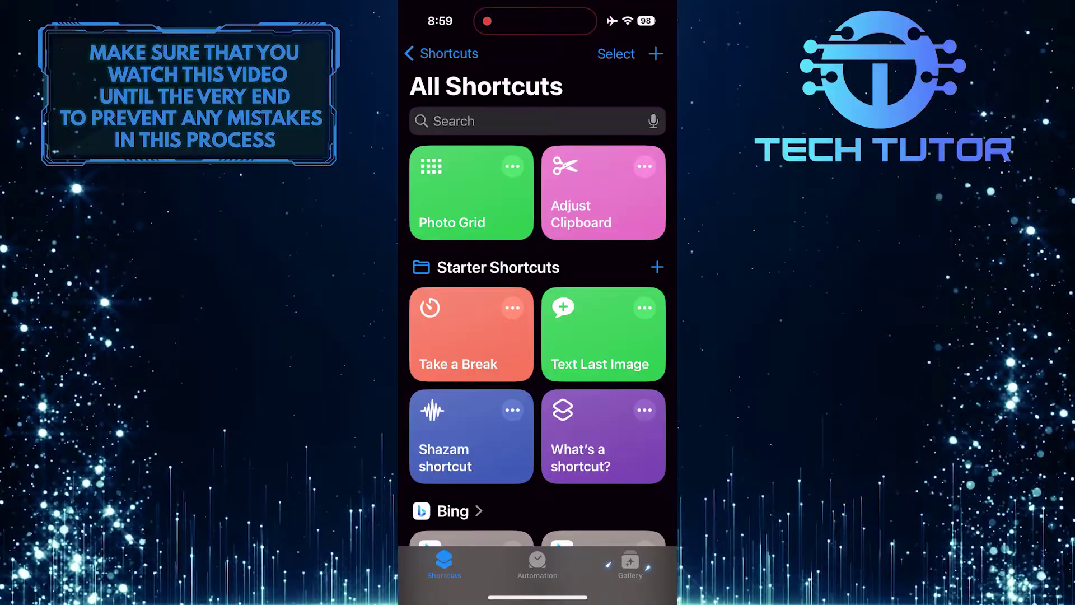
pyautogui.click(630, 565)
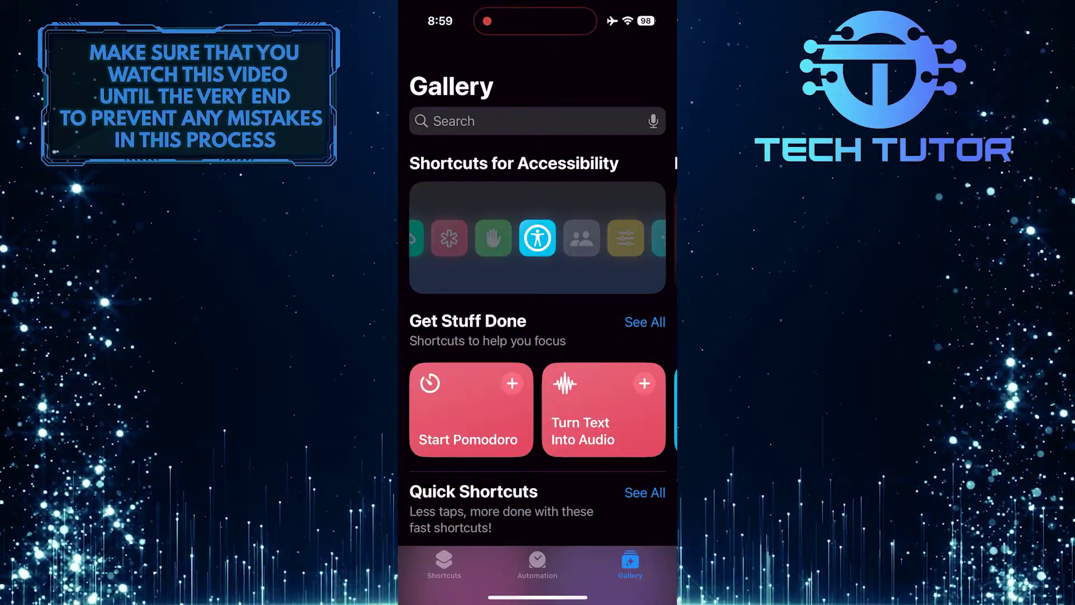
pyautogui.click(505, 122)
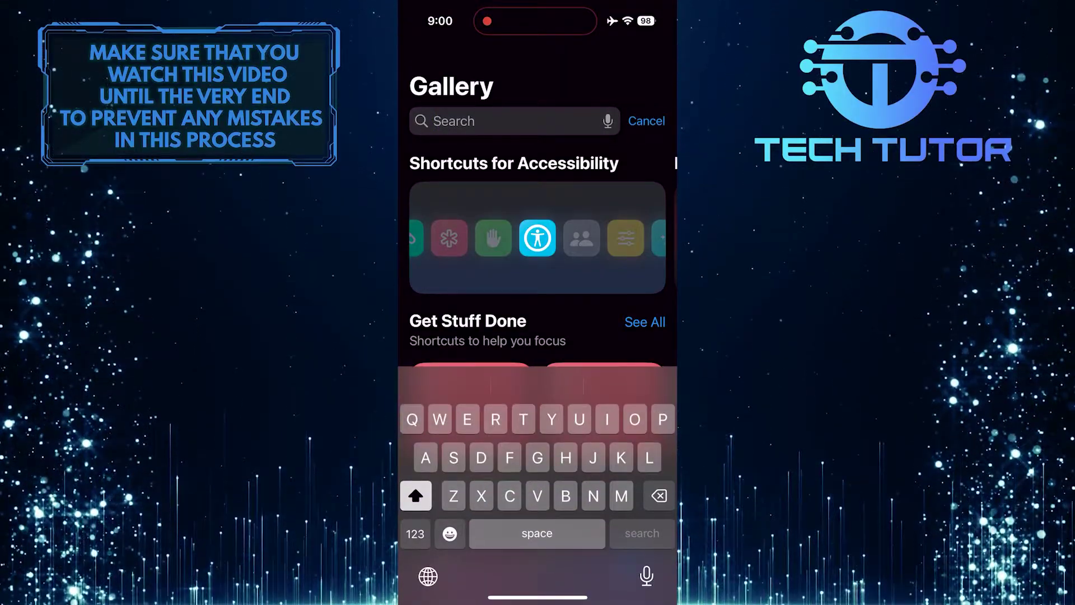
pyautogui.write('Qr co')
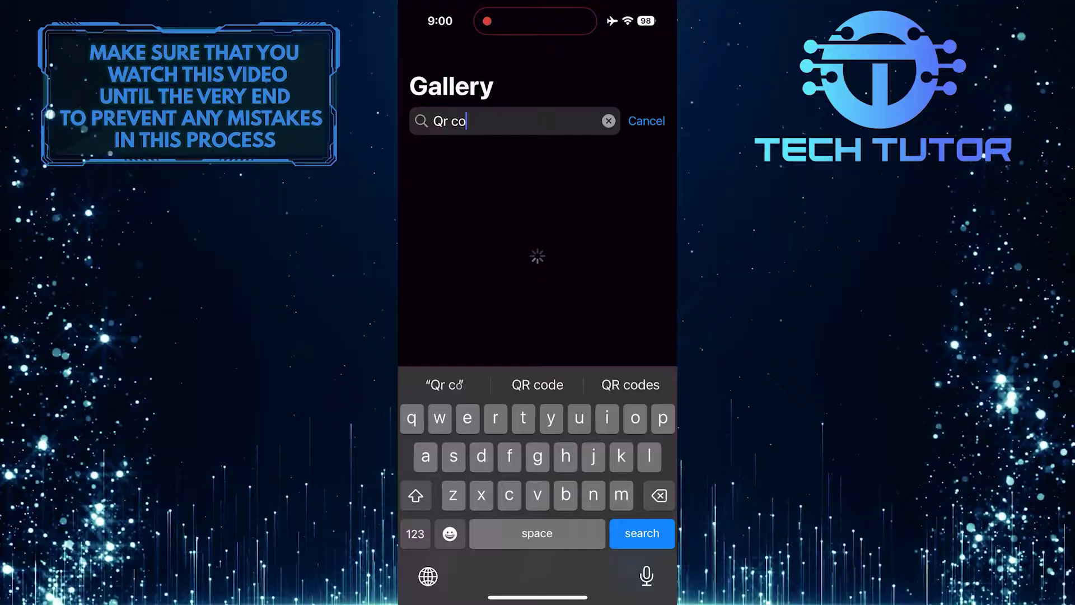
pyautogui.write('de')
pyautogui.press('Return')
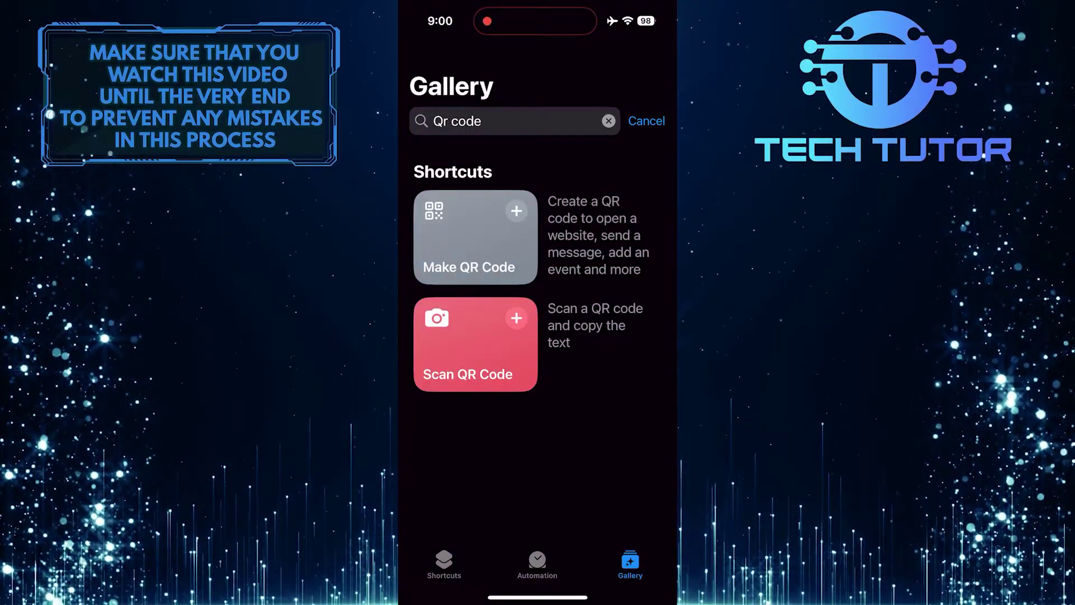
pyautogui.click(475, 237)
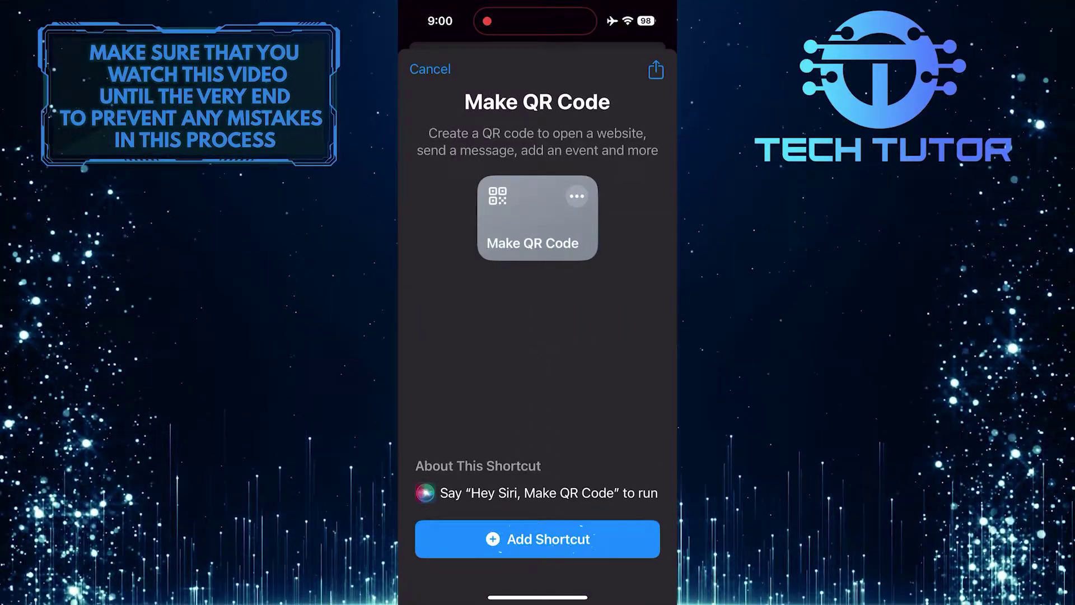
pyautogui.click(538, 539)
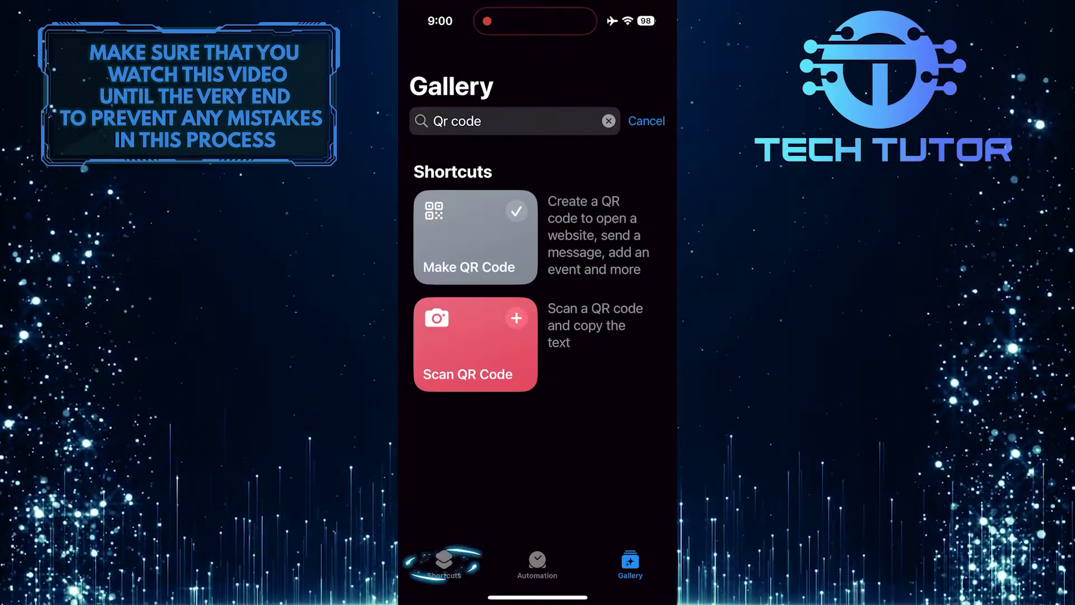
# Step: Run Make QR Code with the Add Contact option and save the QR image to Photos
pyautogui.click(444, 565)
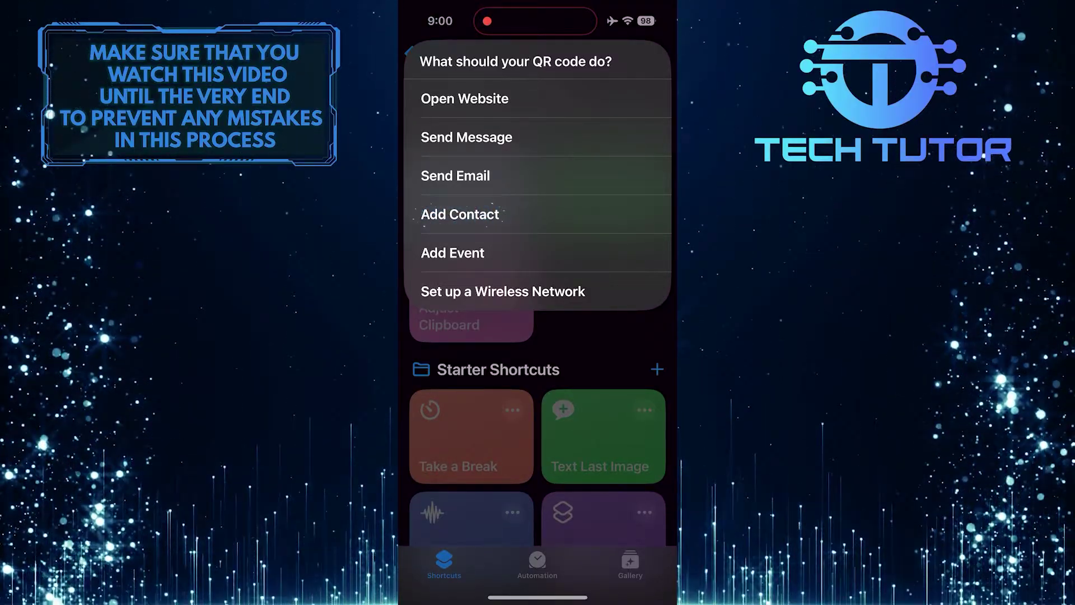
pyautogui.click(460, 214)
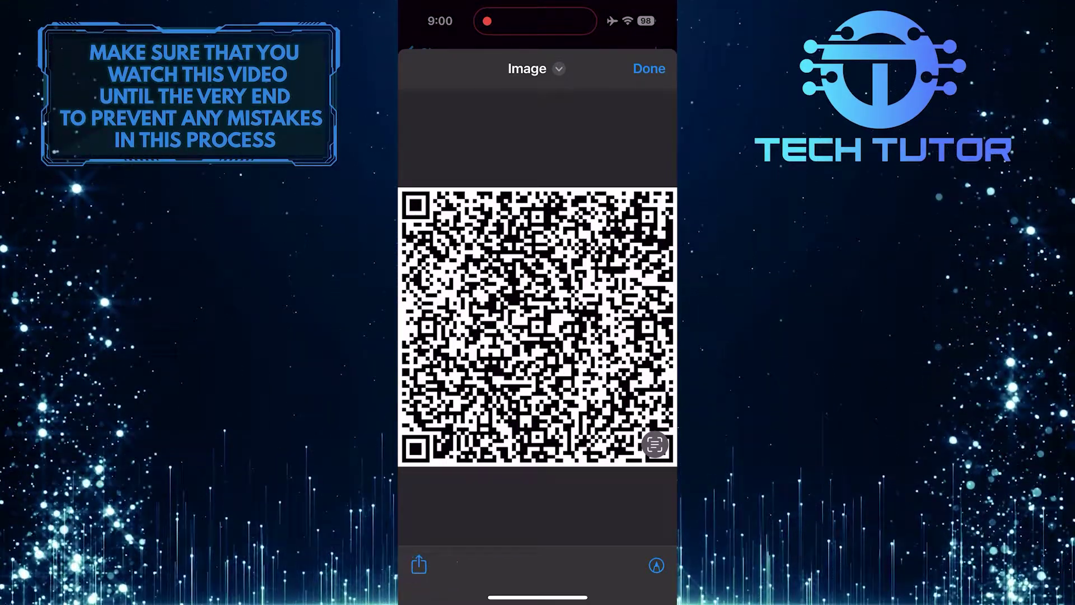
pyautogui.click(419, 566)
pyautogui.scroll(-3, 537, 377)
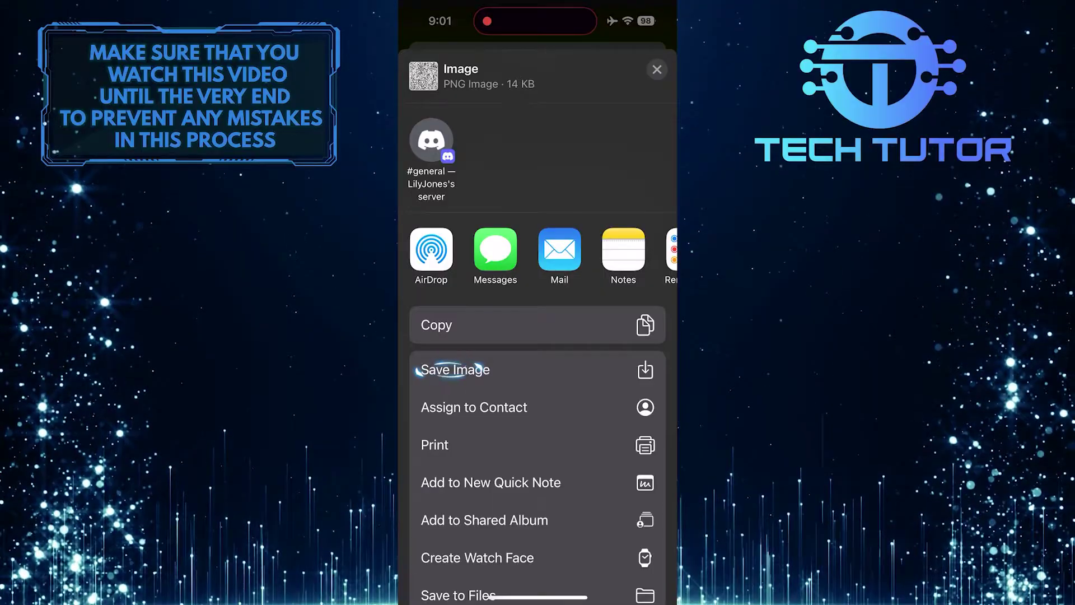
pyautogui.scroll(3, 538, 336)
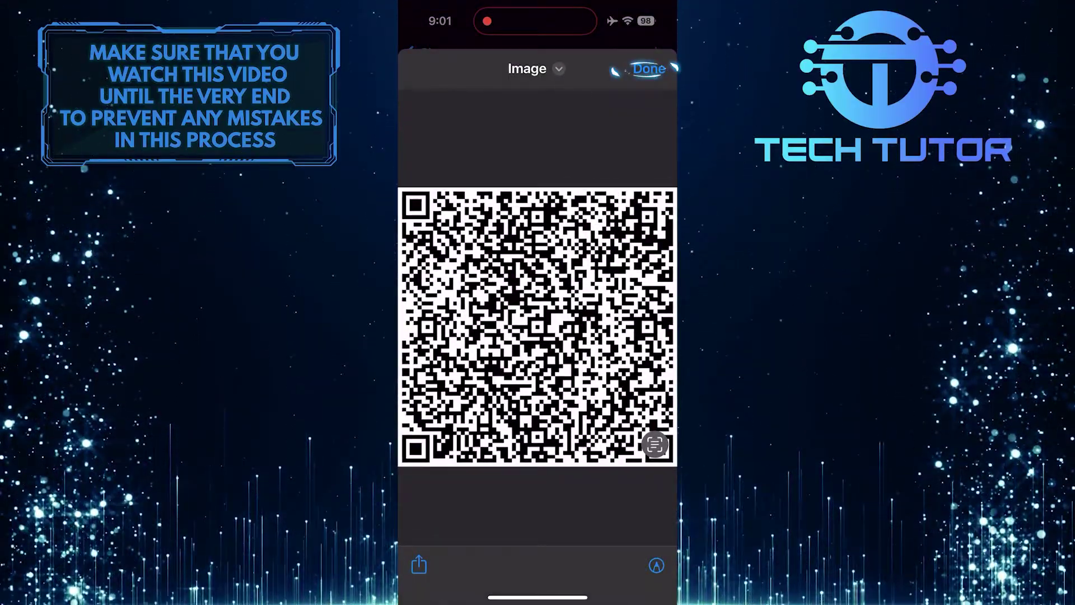
pyautogui.click(648, 68)
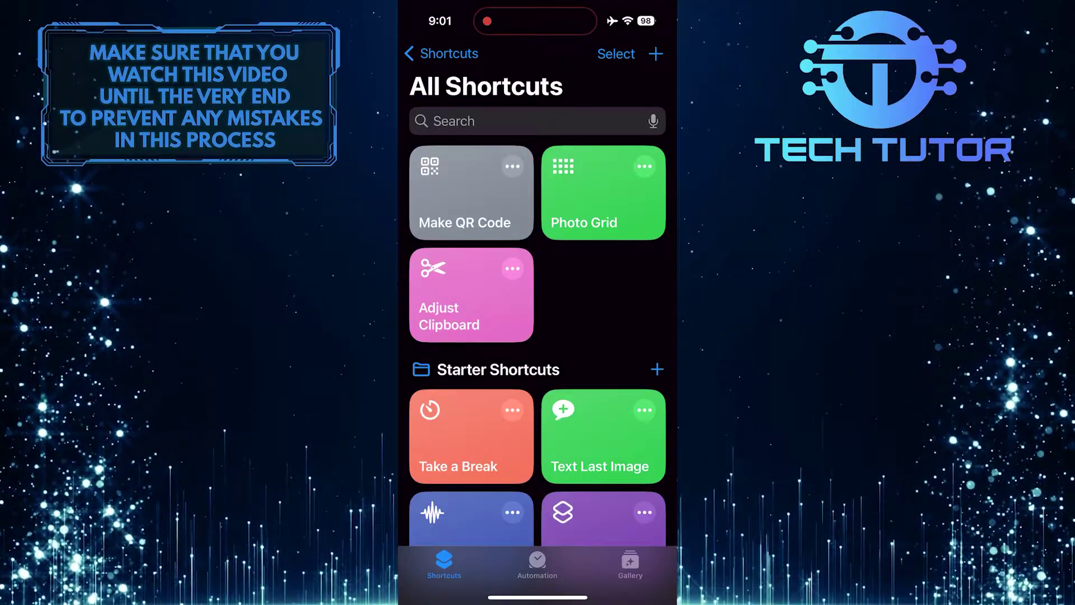
# Step: Open the saved QR code image full-size from the Photos library
pyautogui.moveTo(537, 597); pyautogui.dragTo(537, 378)
pyautogui.moveTo(470, 336); pyautogui.dragTo(638, 335)
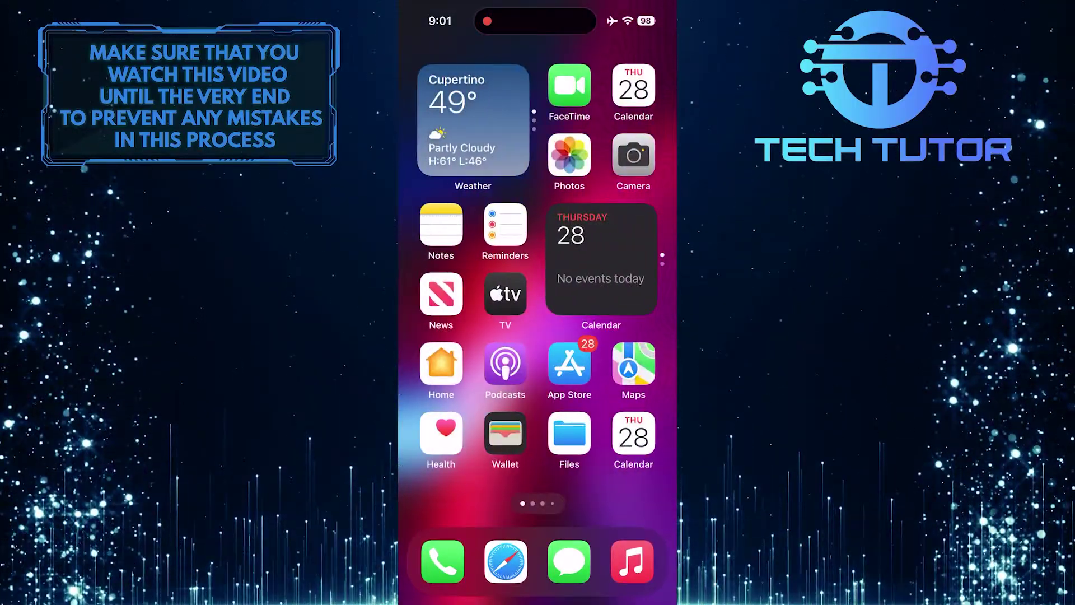
pyautogui.click(569, 155)
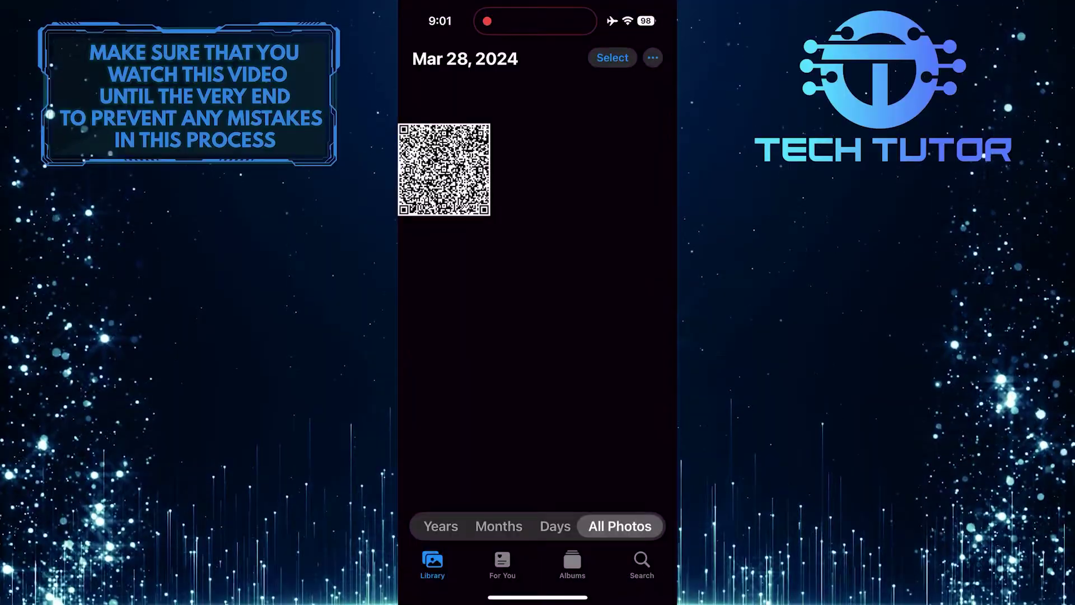
pyautogui.click(444, 169)
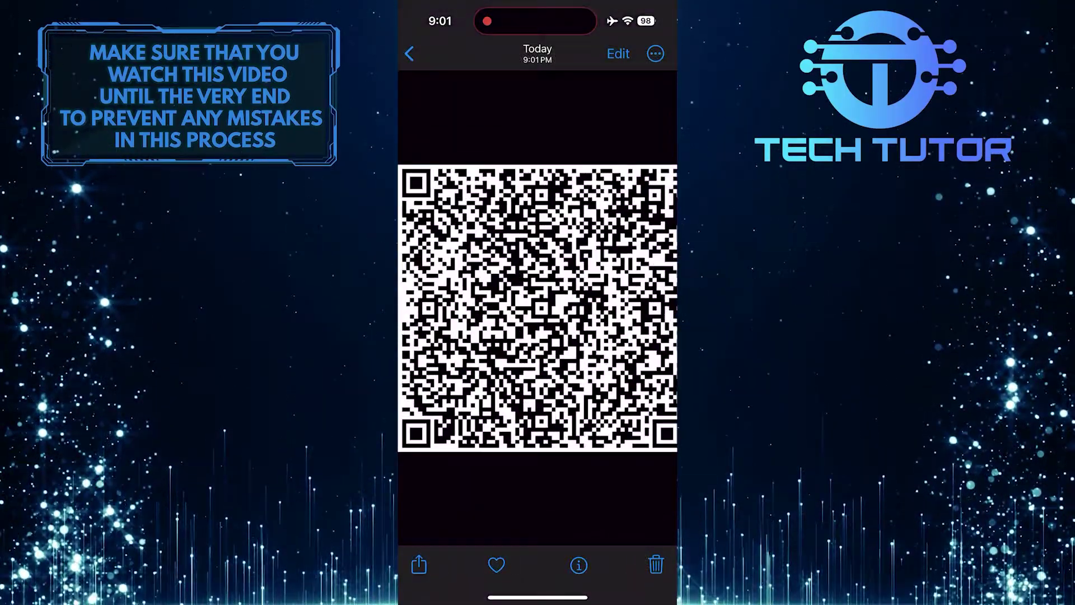